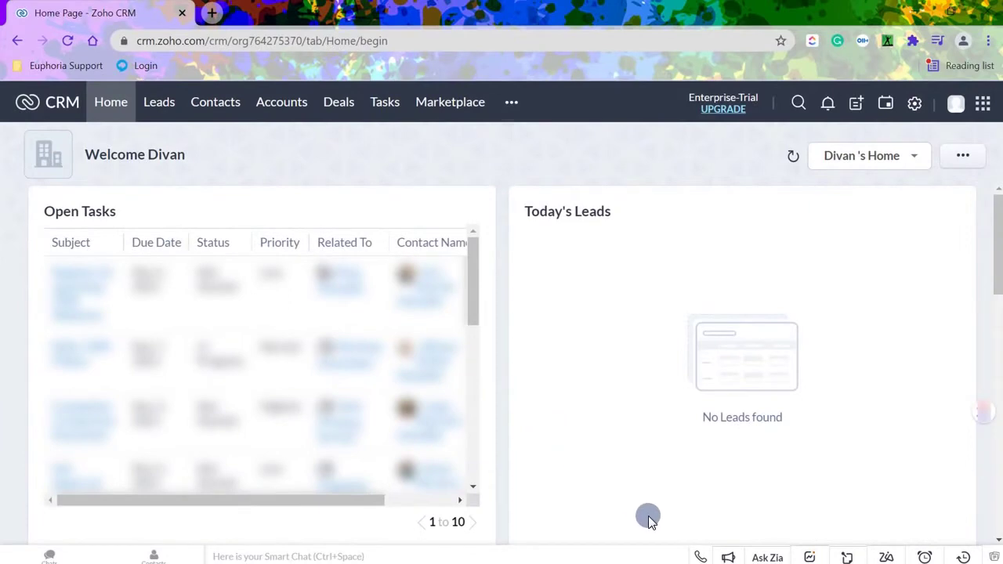
Open the Euphoria telephony login panel with the saved username and password from the bottom bar.
left_click(701, 556)
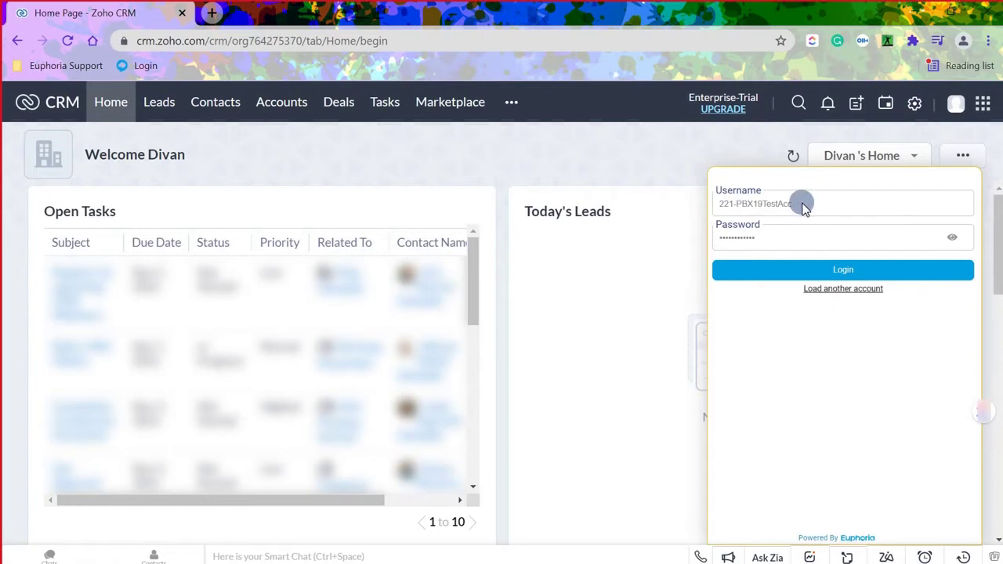
Log in to the Euphoria softphone, toggle Auto Register, and register the extension.
left_click(870, 270)
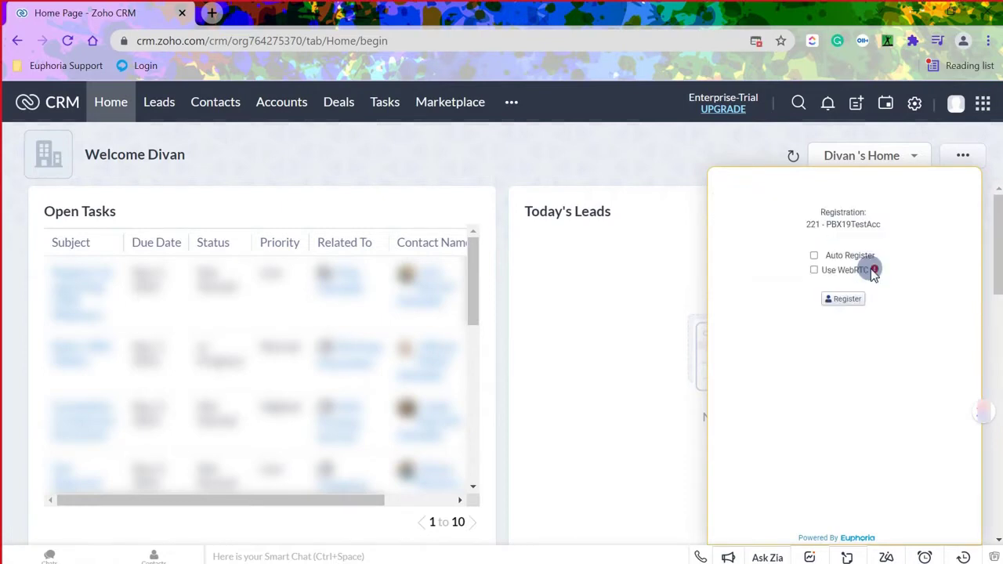
left_click(813, 255)
left_click(812, 269)
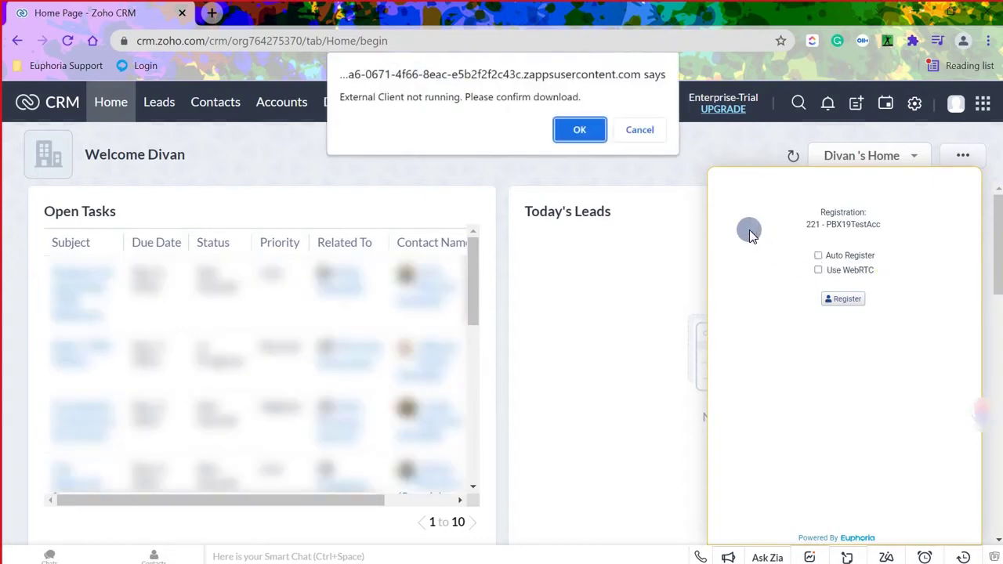
Confirm the External Client download and allow pop-ups and redirects for crm.zoho.com.
left_click(595, 135)
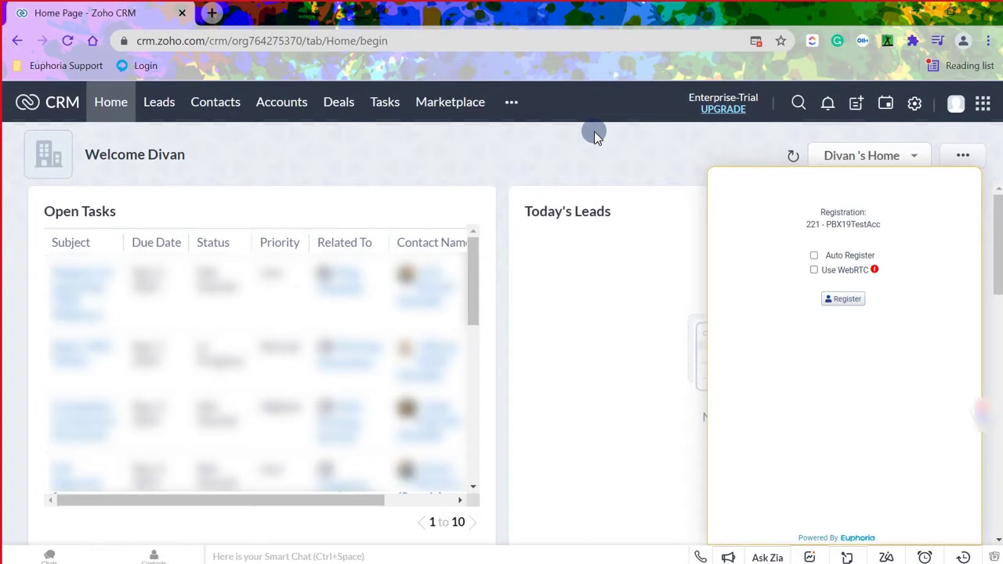
left_click(122, 41)
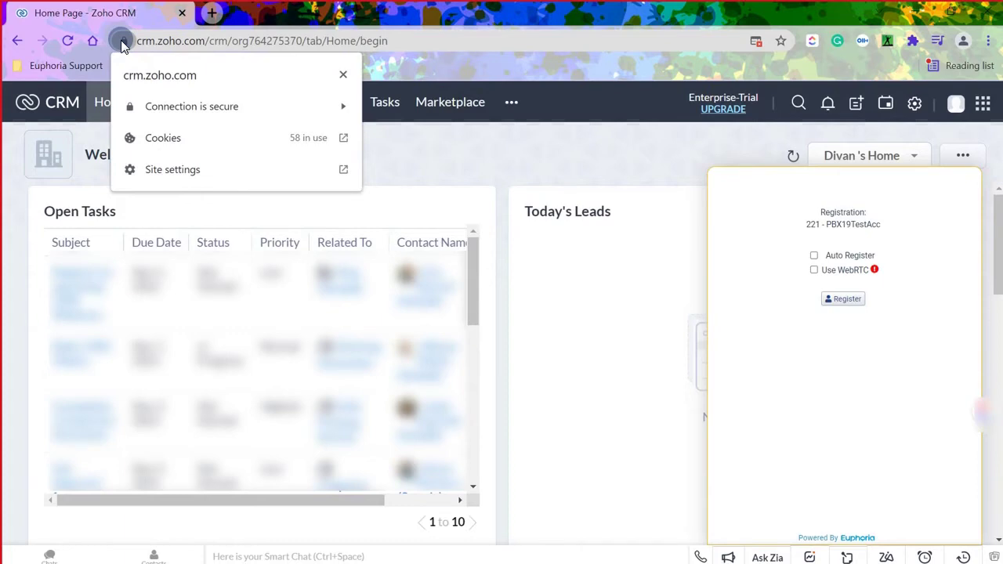
left_click(217, 170)
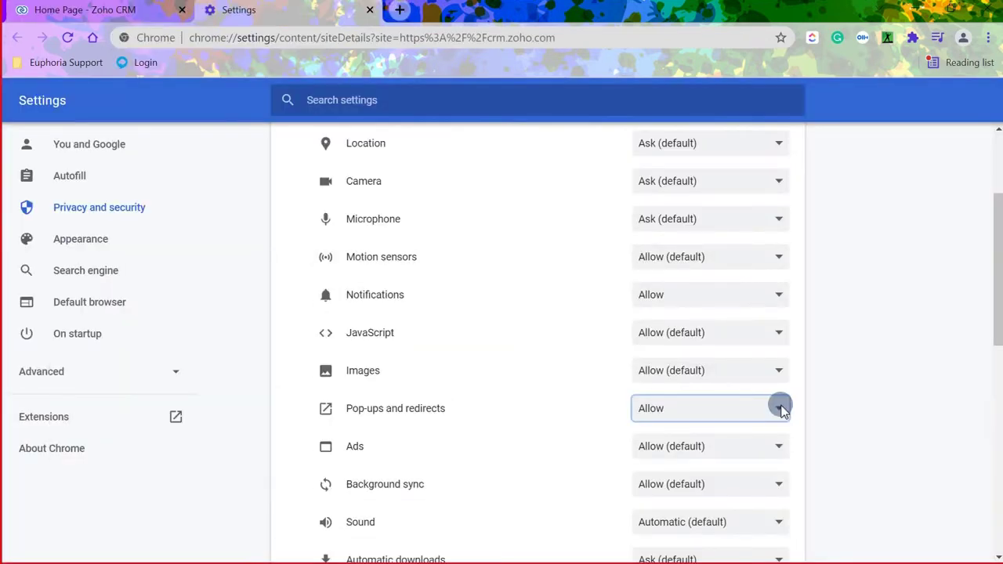
Install the downloaded External Client and register the softphone so it shows Online.
key("Return")
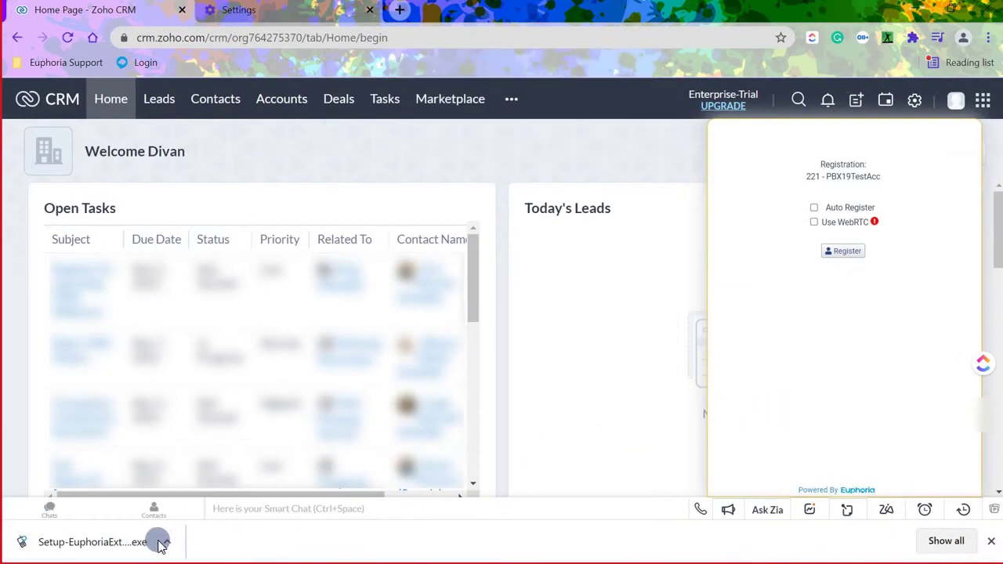
left_click(160, 543)
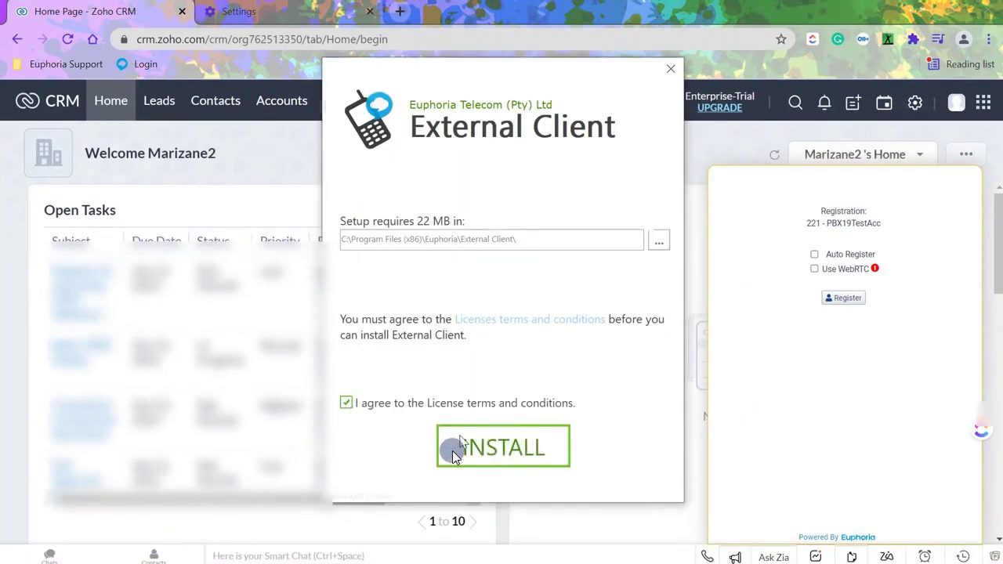
left_click(452, 450)
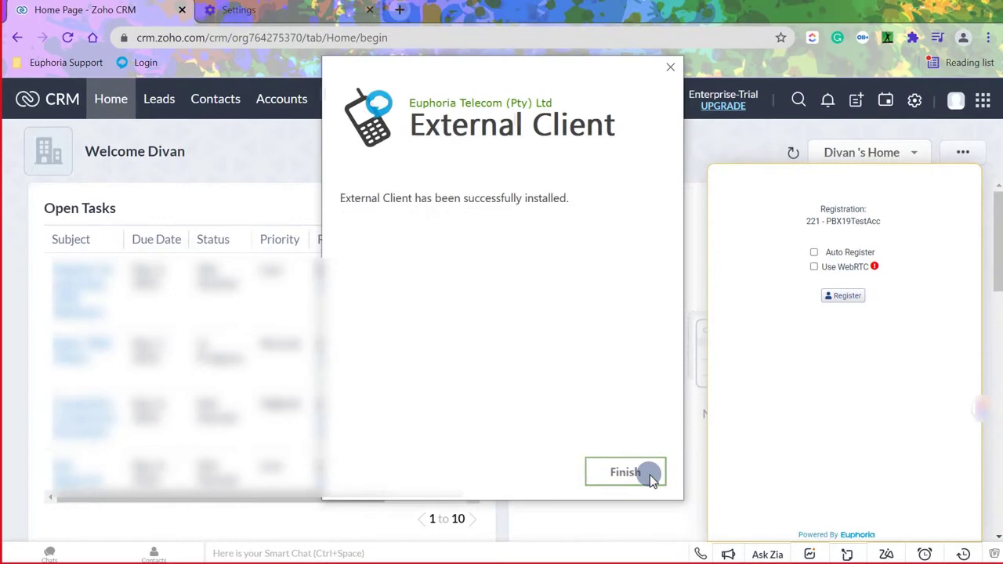
left_click(650, 474)
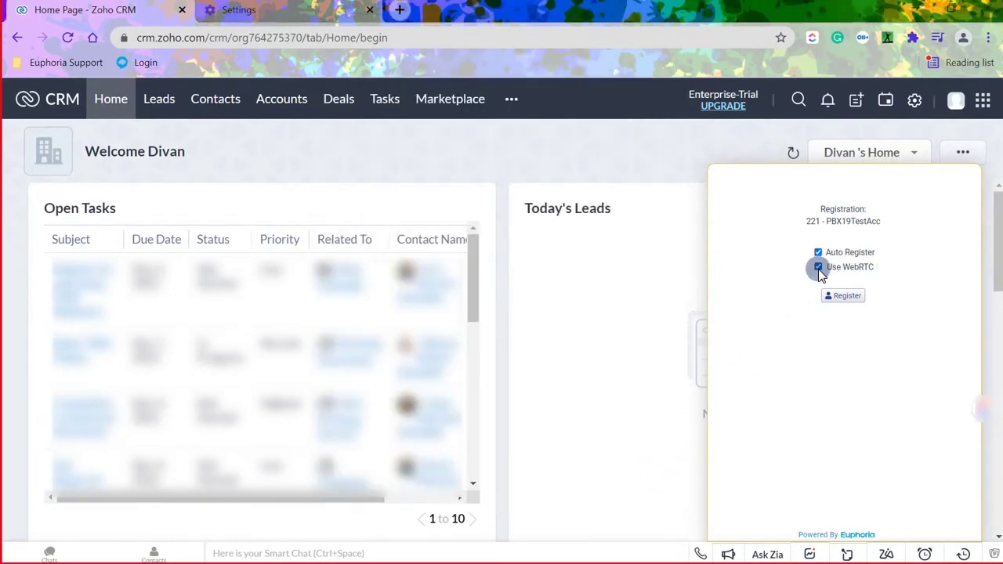
left_click(854, 297)
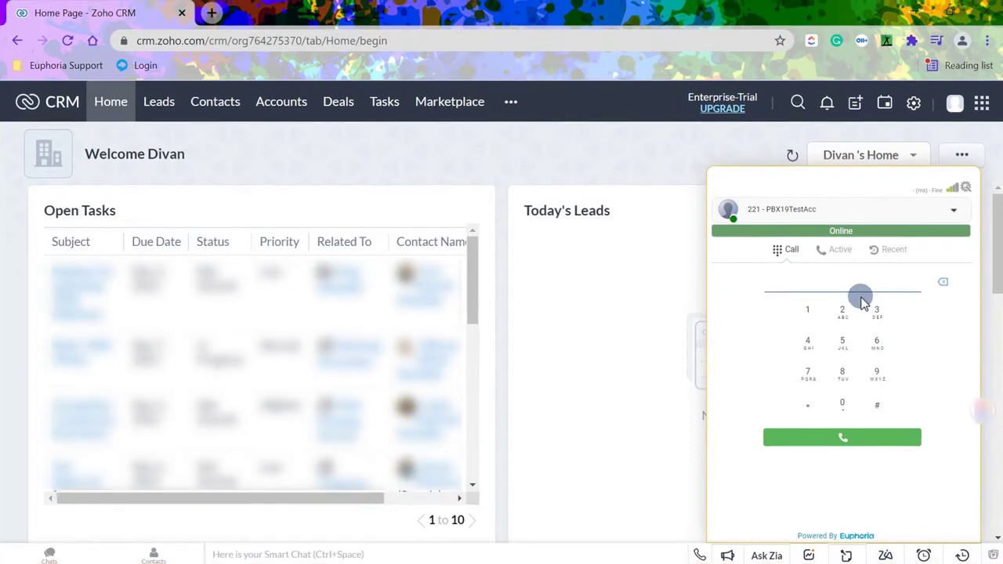
Search the softphone for 'test' and open the This Is My Test Name contact record.
type("test")
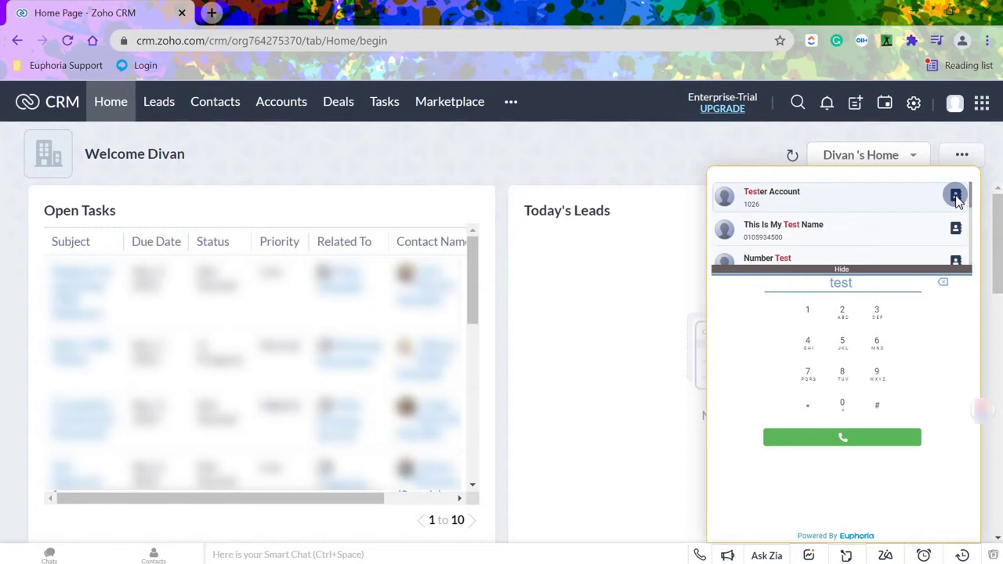
scroll(955, 197, "down", 3)
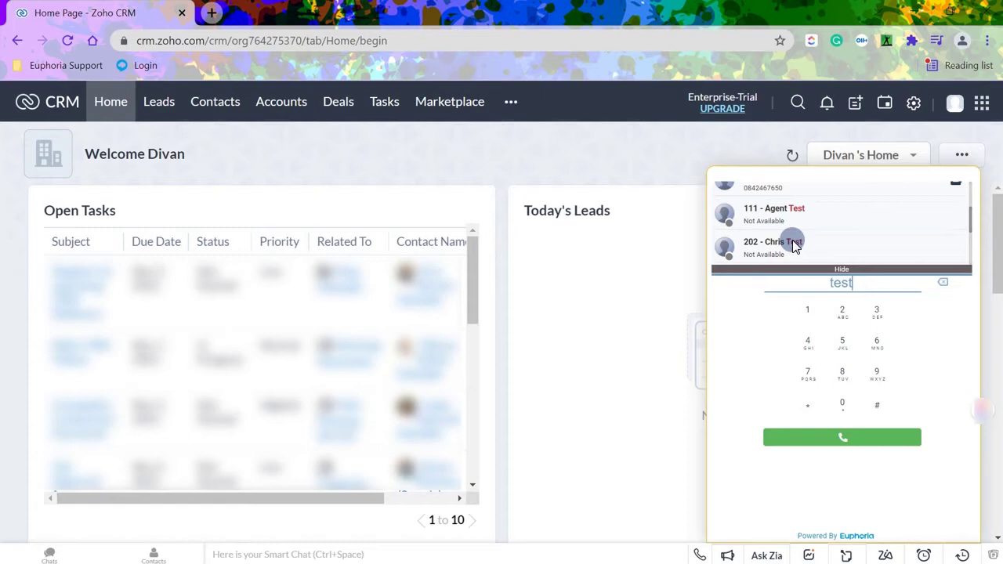
scroll(792, 239, "down", 2)
left_click(956, 228)
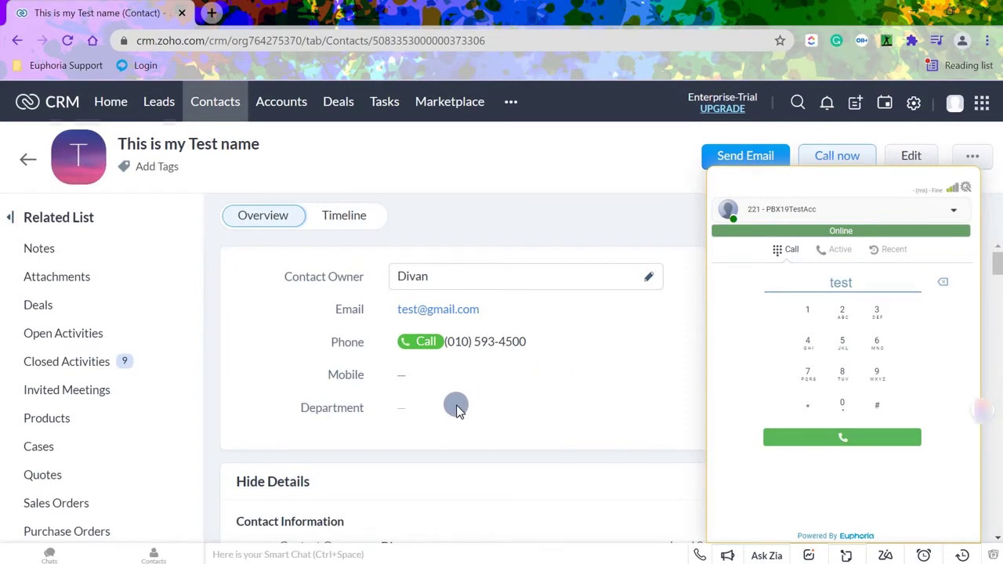
Call extension 1026, answer it, check the in-call keypad, and switch the speaker on.
left_click(860, 443)
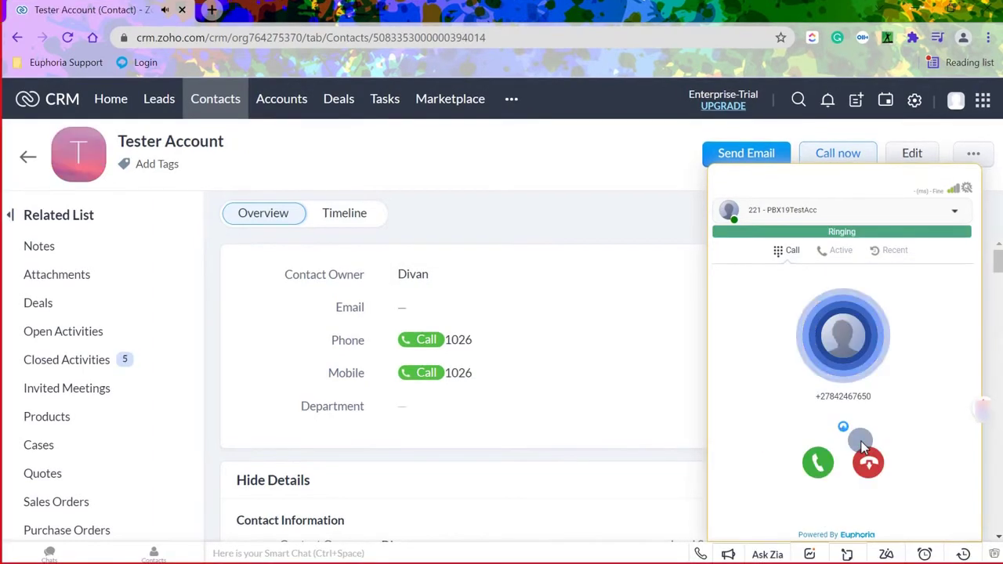
left_click(818, 464)
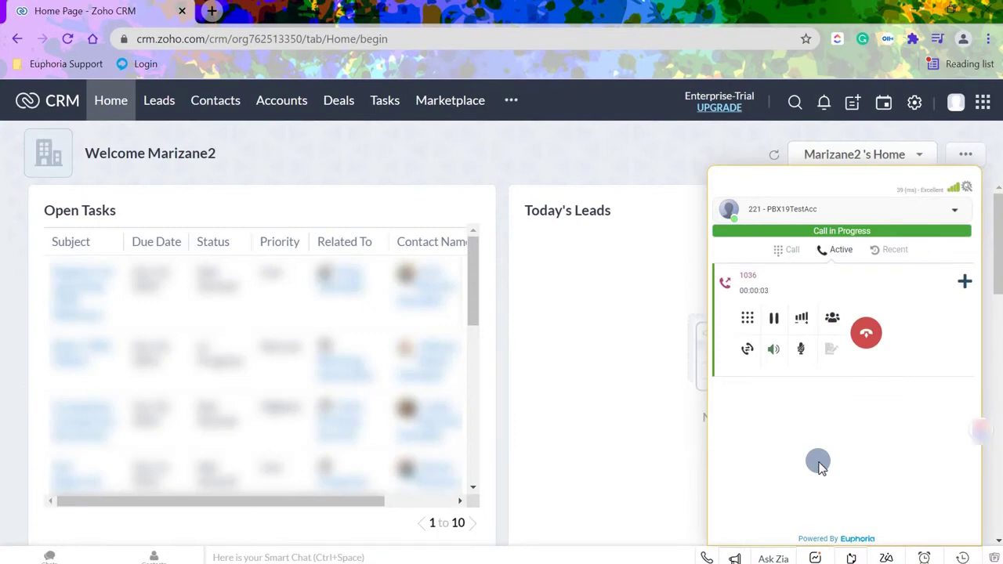
left_click(748, 320)
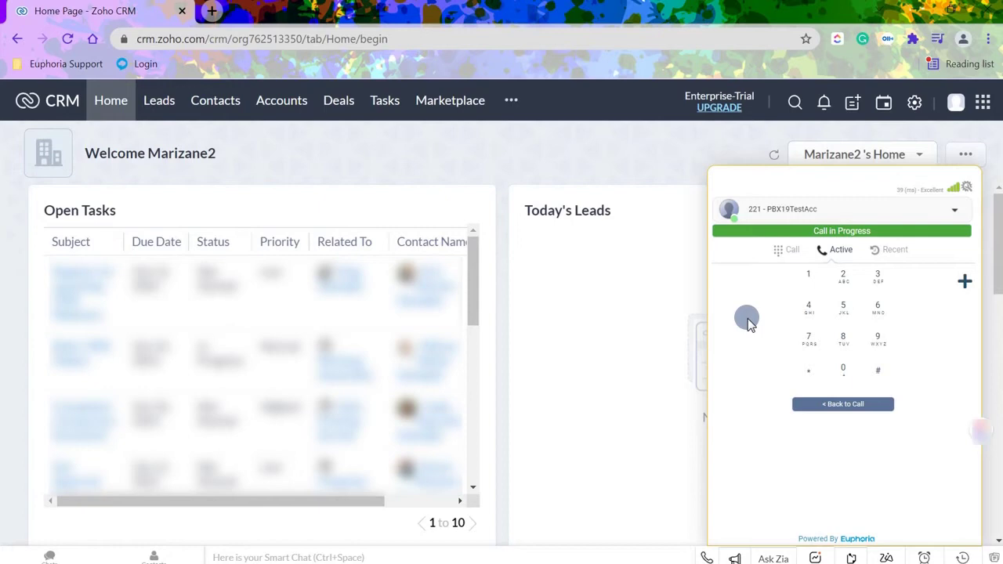
left_click(849, 406)
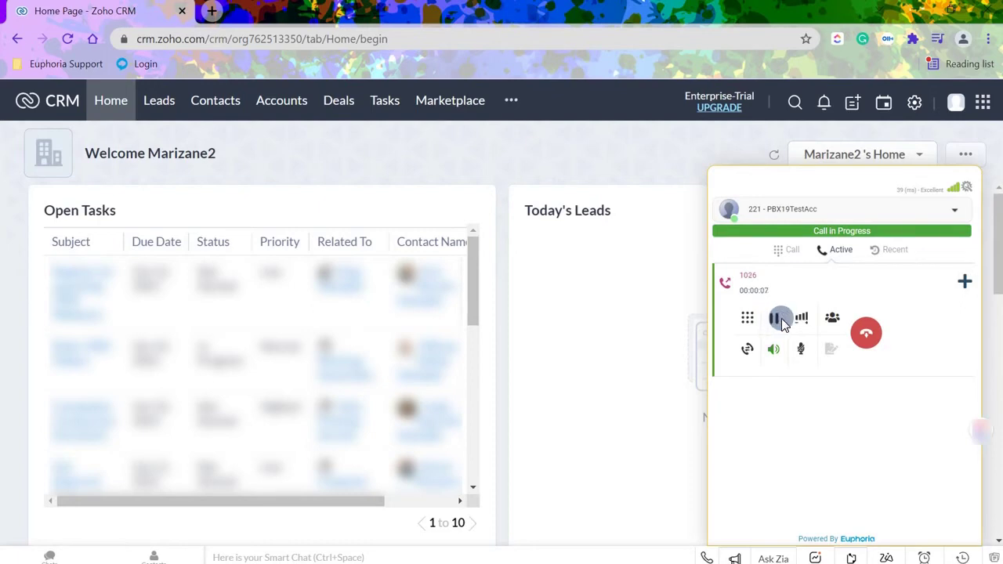
left_click(801, 320)
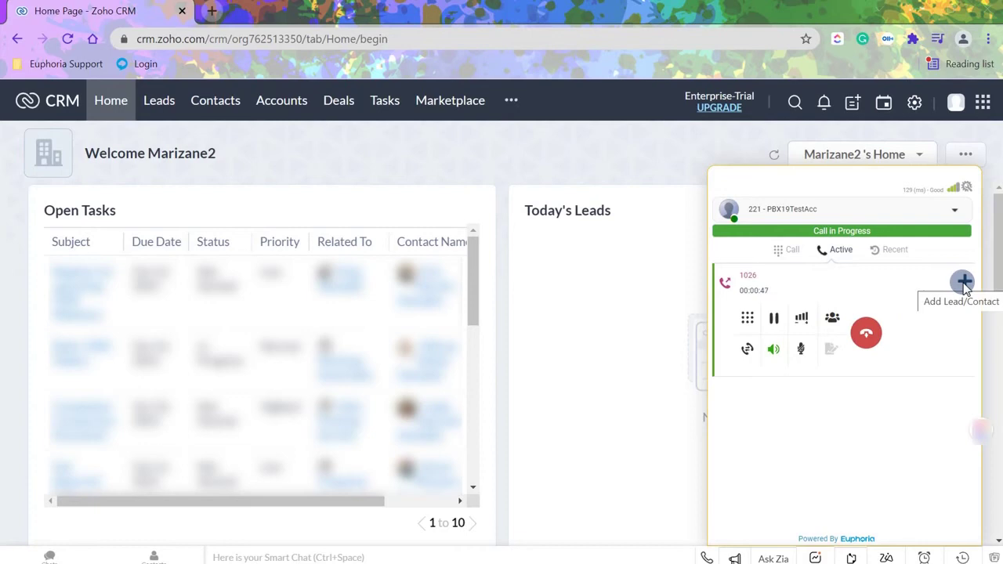
Dial 1036 as a second call, merge it into a conference, then hang up 1036.
left_click(781, 251)
type("1036")
key("Return")
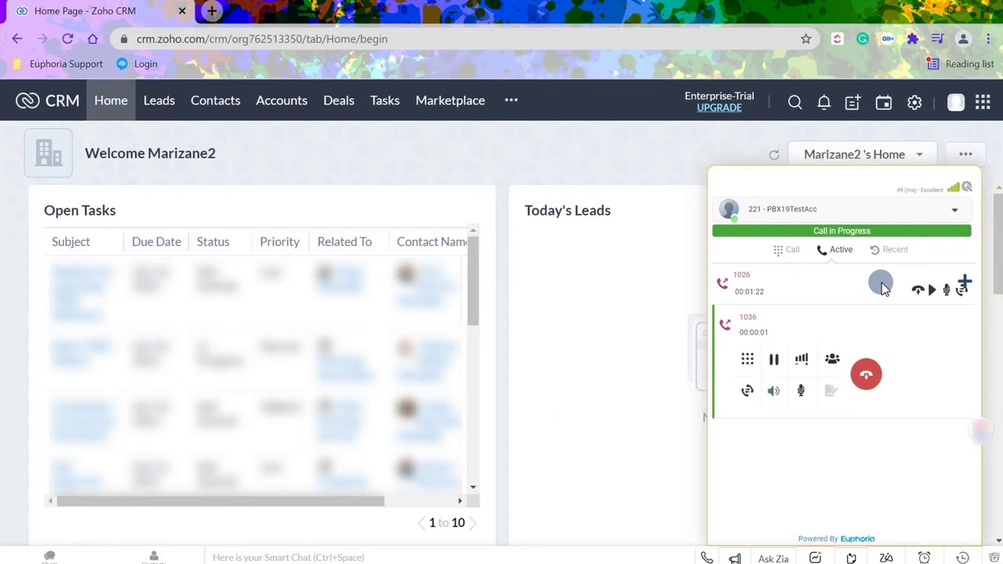
left_click(832, 358)
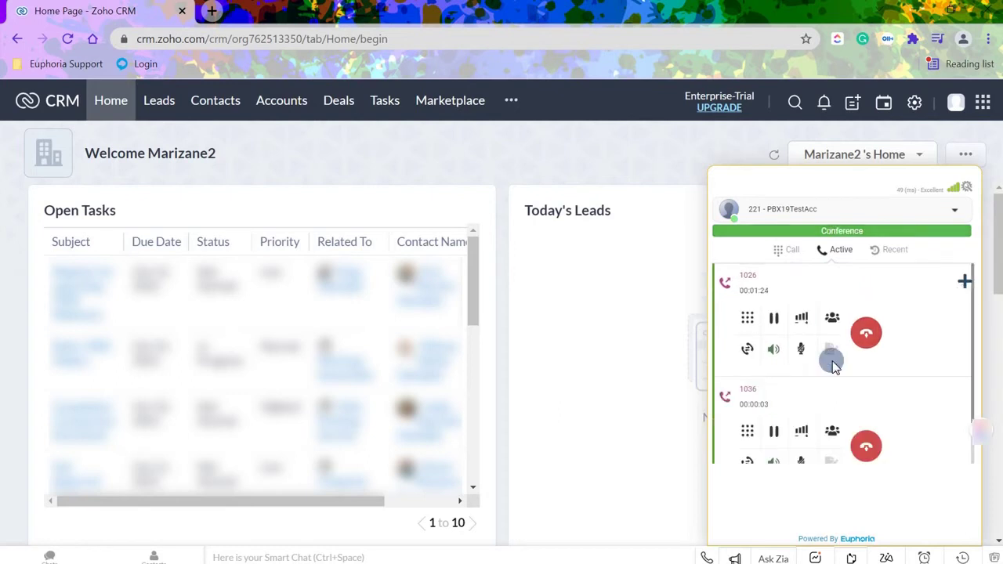
left_click(866, 445)
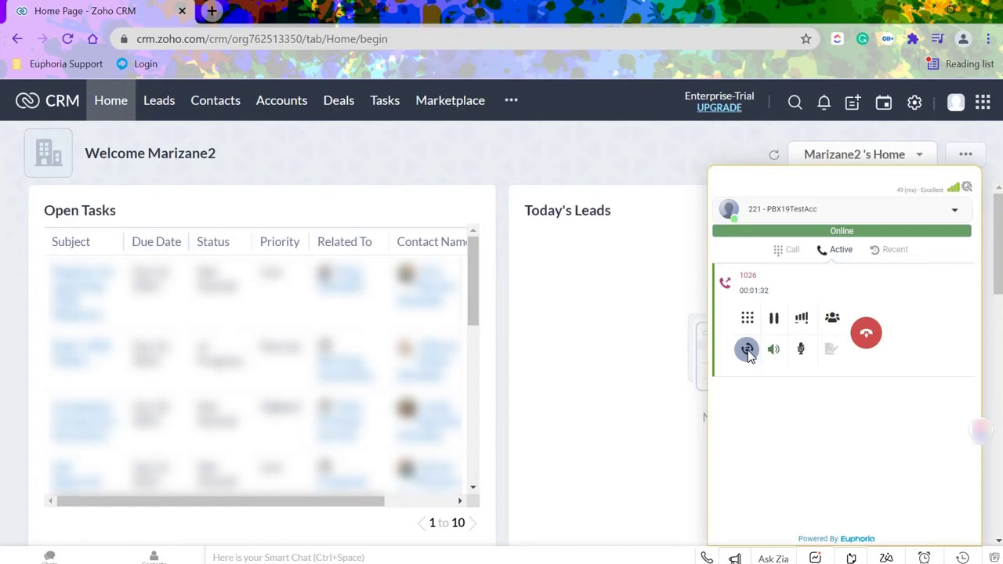
Ring 1036 with 'Call before transfer', then cancel that consult call to return to 1026.
left_click(746, 349)
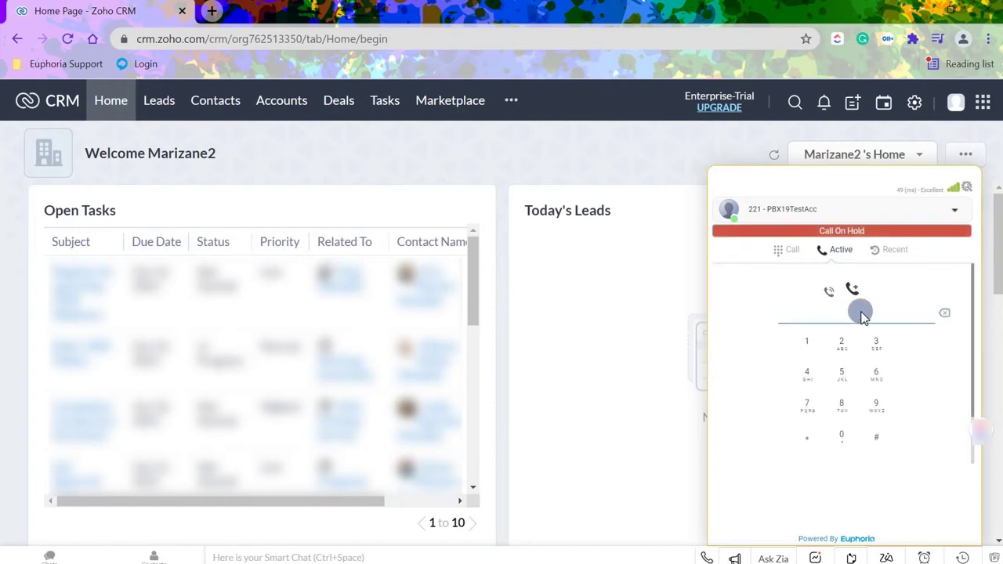
type("1036")
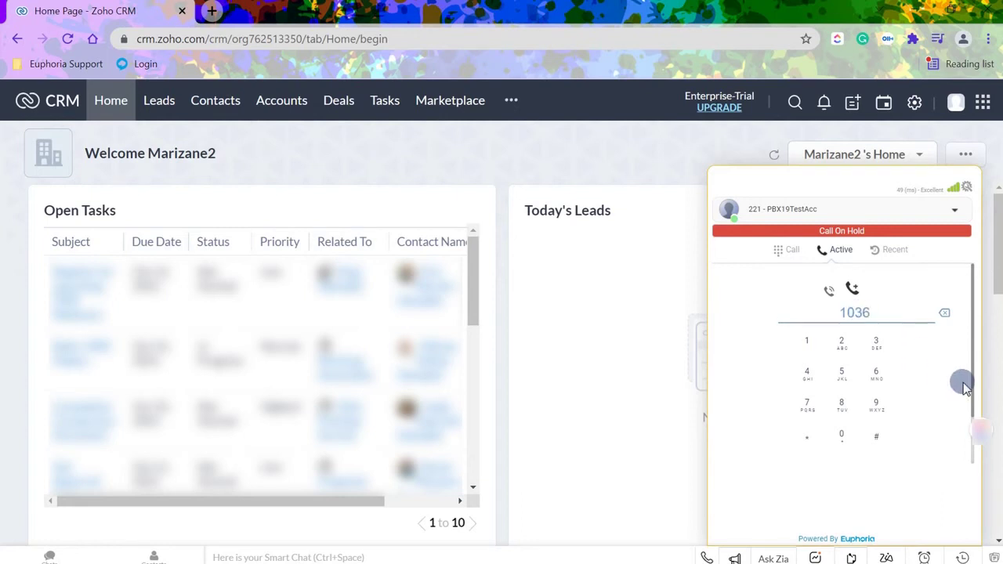
scroll(963, 381, "down", 1)
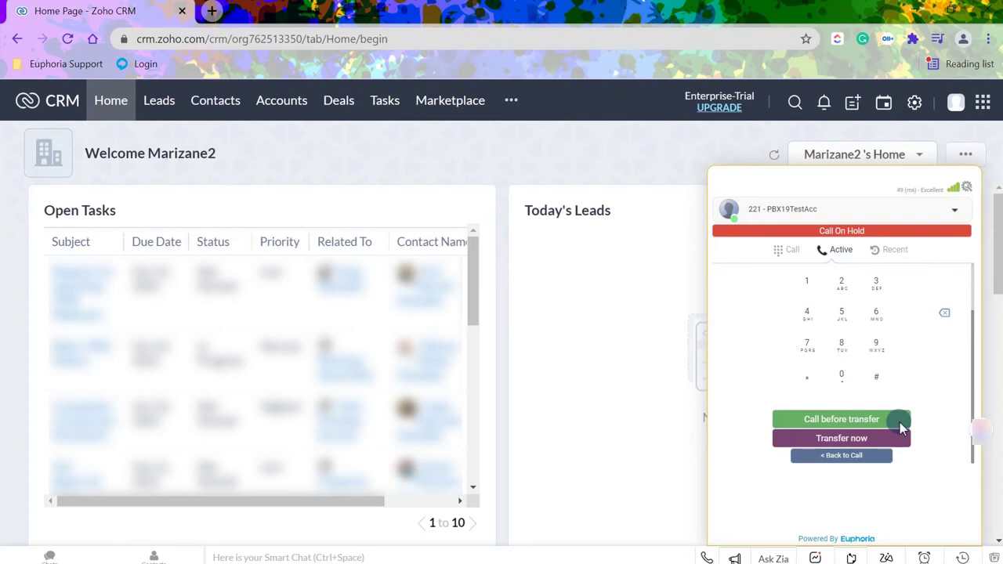
left_click(899, 422)
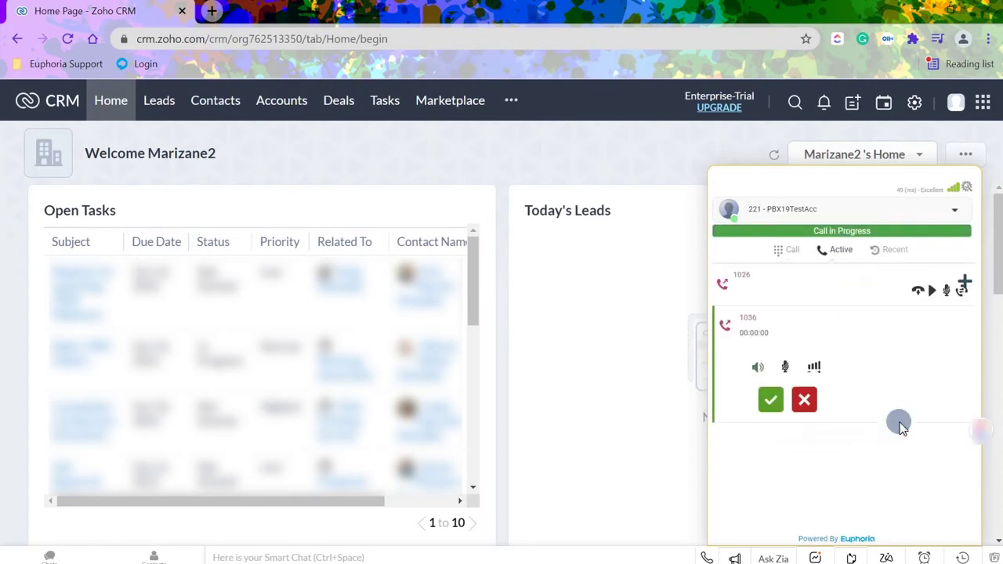
left_click(810, 405)
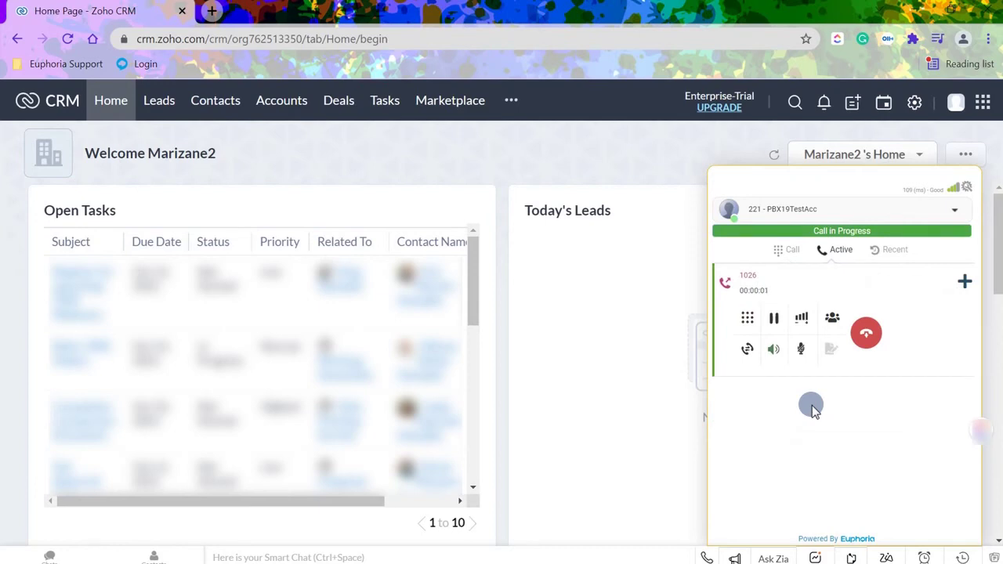
Save the caller as both lead and contact: client name Test, company Euphoria, plus an e-mail address.
left_click(964, 283)
left_click(888, 403)
type("Test")
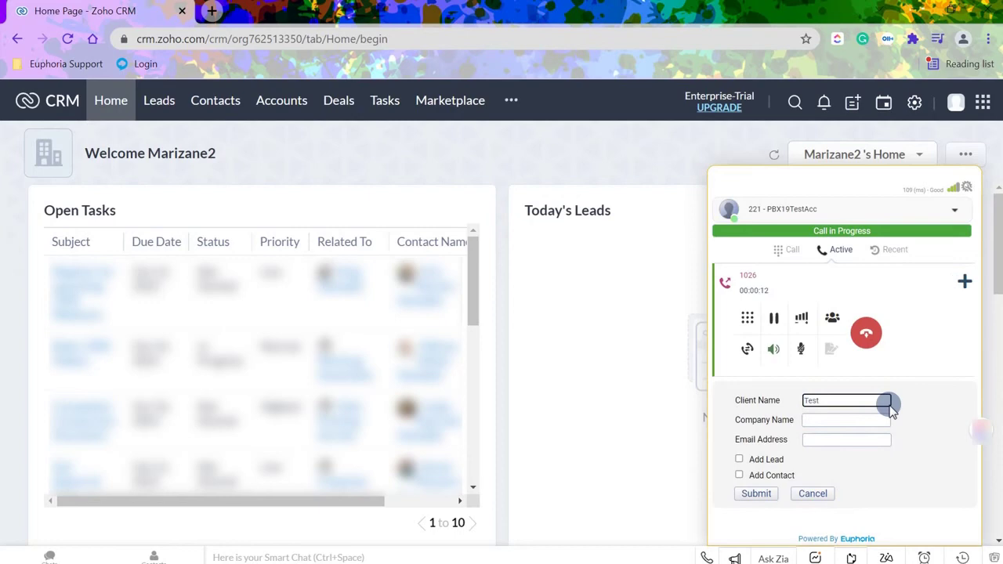
left_click(889, 422)
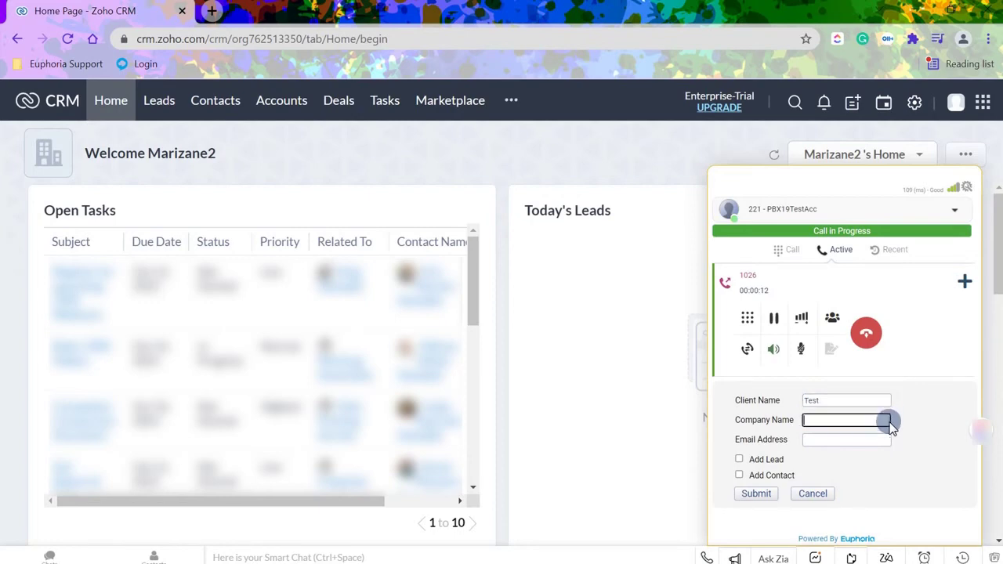
type("Euphoria")
left_click(882, 441)
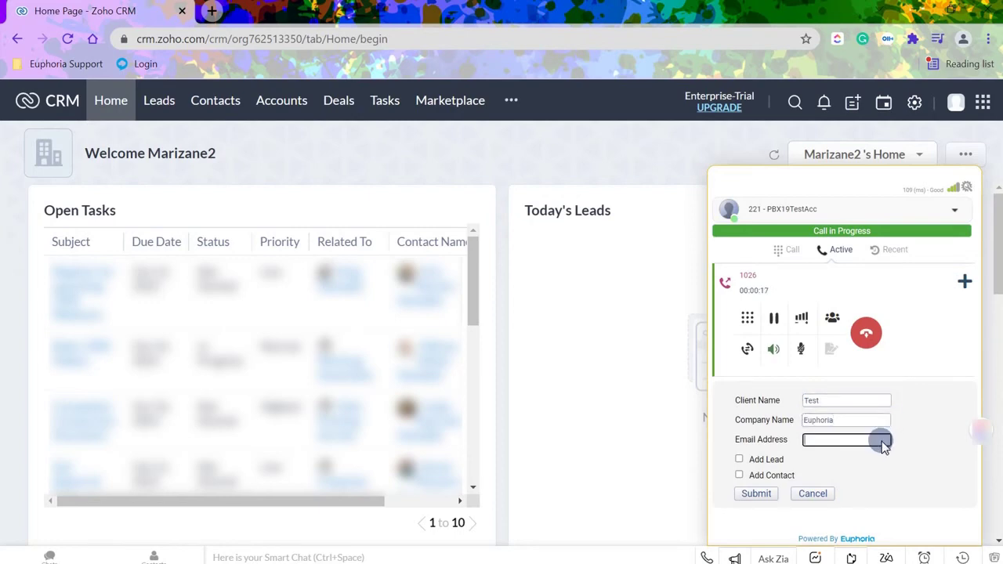
type("My Email Address")
left_click(739, 459)
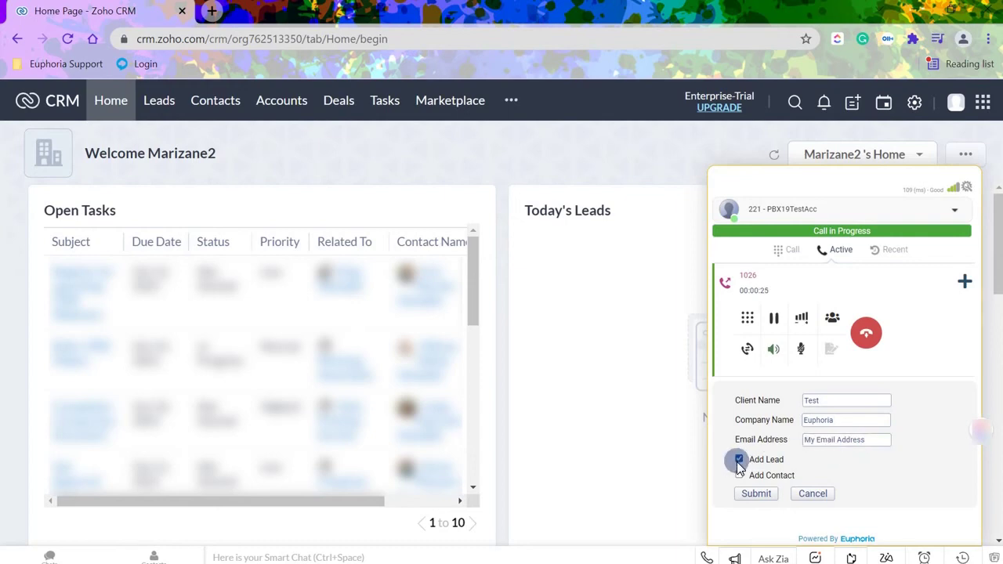
left_click(739, 475)
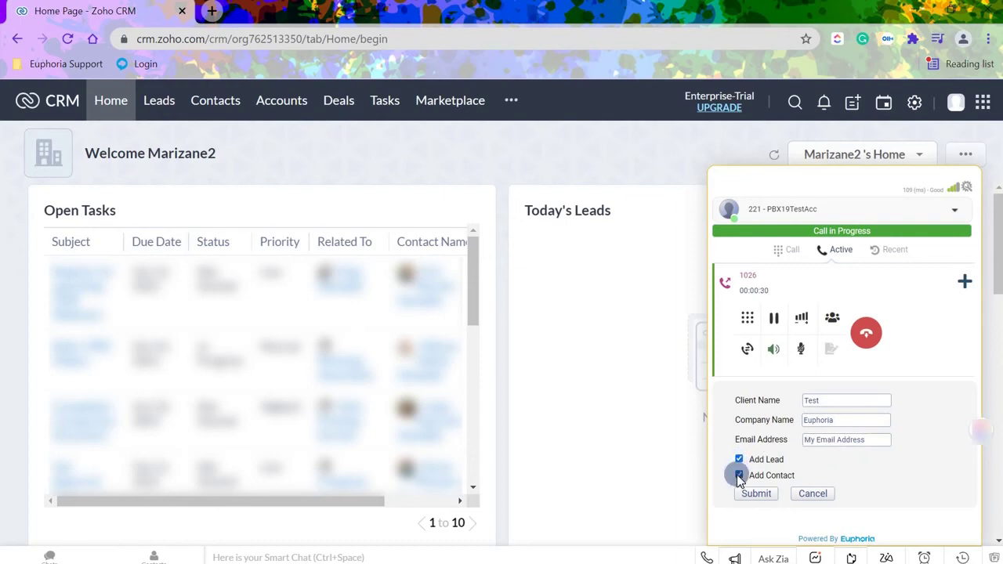
left_click(768, 494)
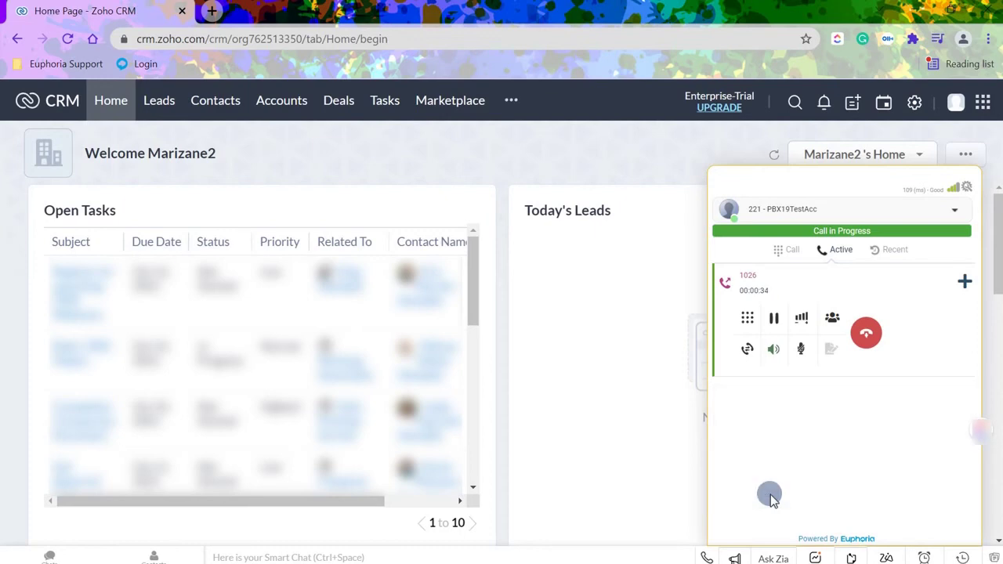
Hang up the 1026 call and expand its entry in the Recent calls list.
left_click(865, 333)
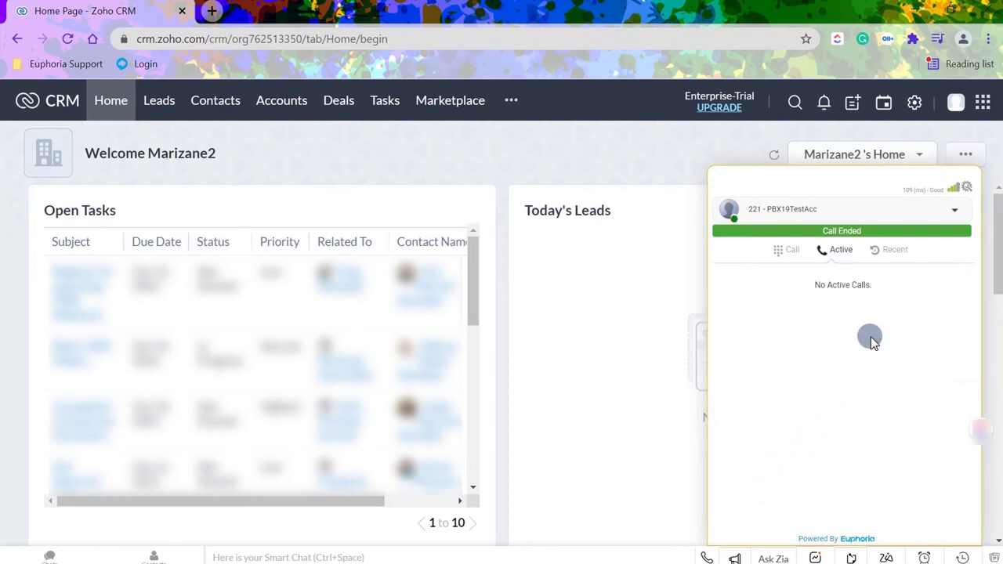
left_click(894, 250)
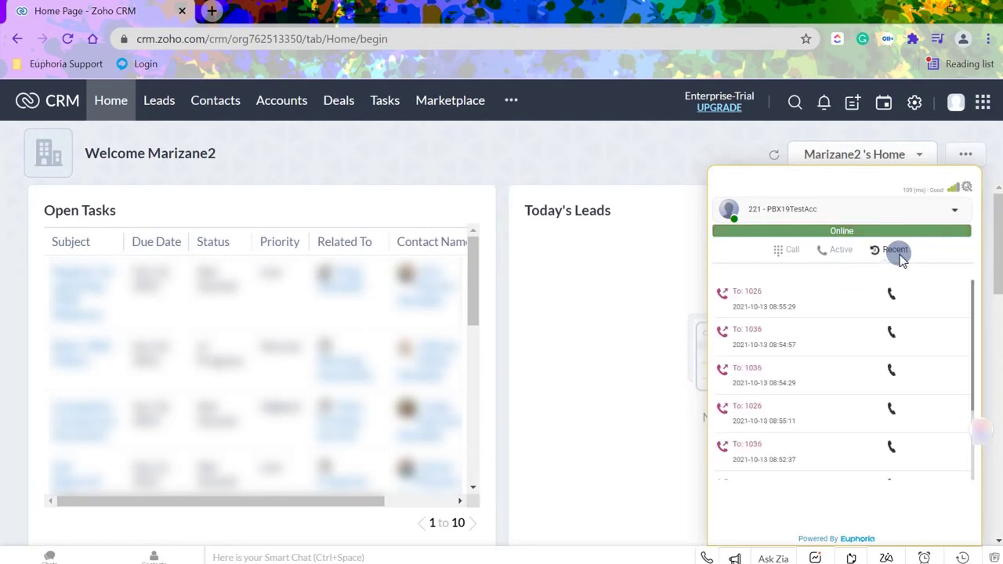
left_click(792, 311)
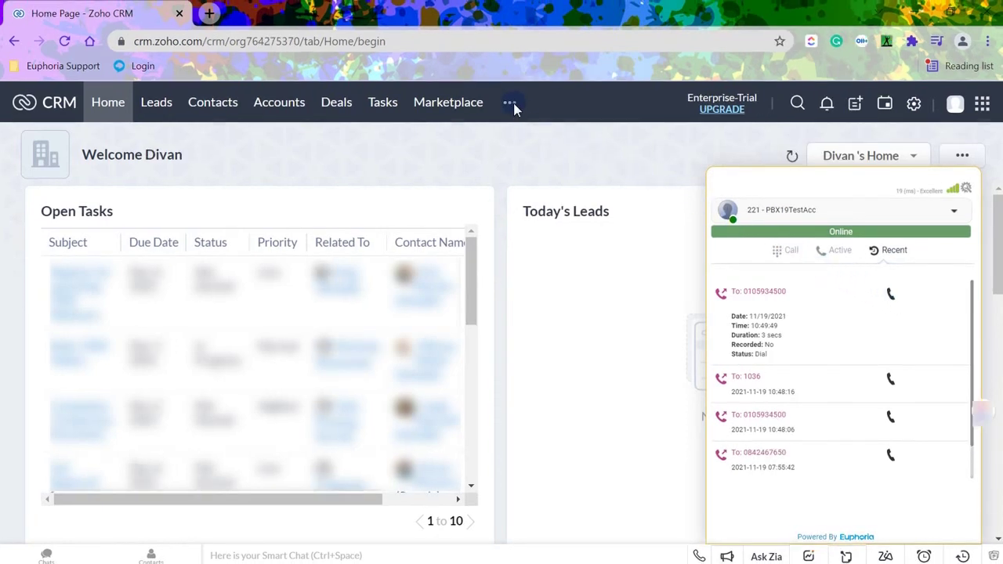
Open the latest call, 'This is my Test name', in Calls to reveal its recording link, then show the softphone account options.
left_click(512, 102)
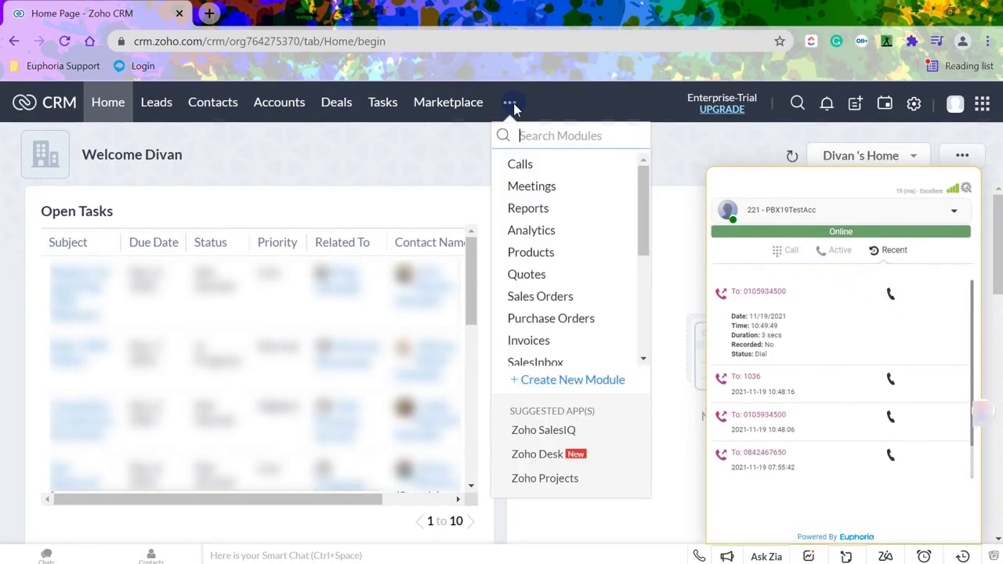
left_click(515, 164)
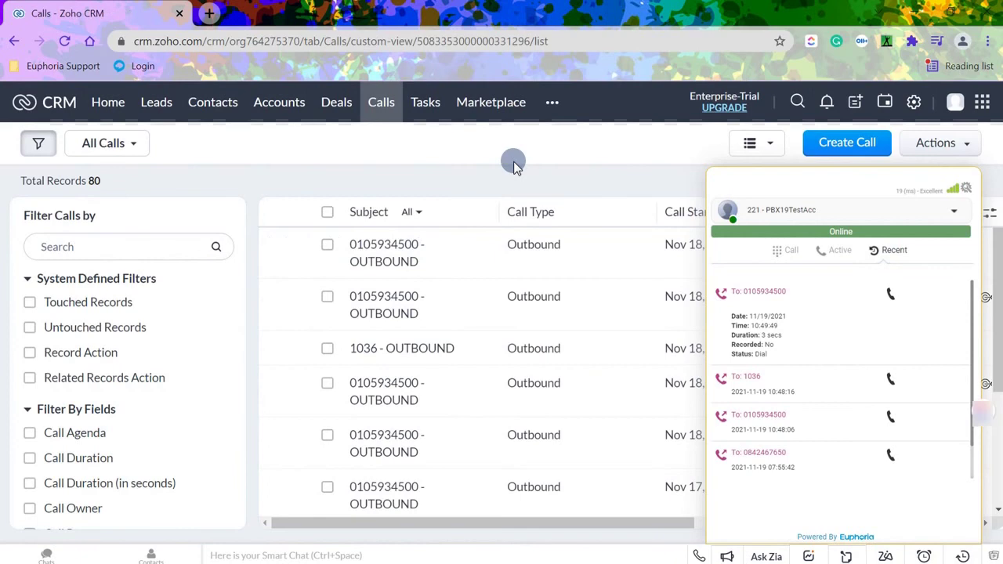
left_click(414, 253)
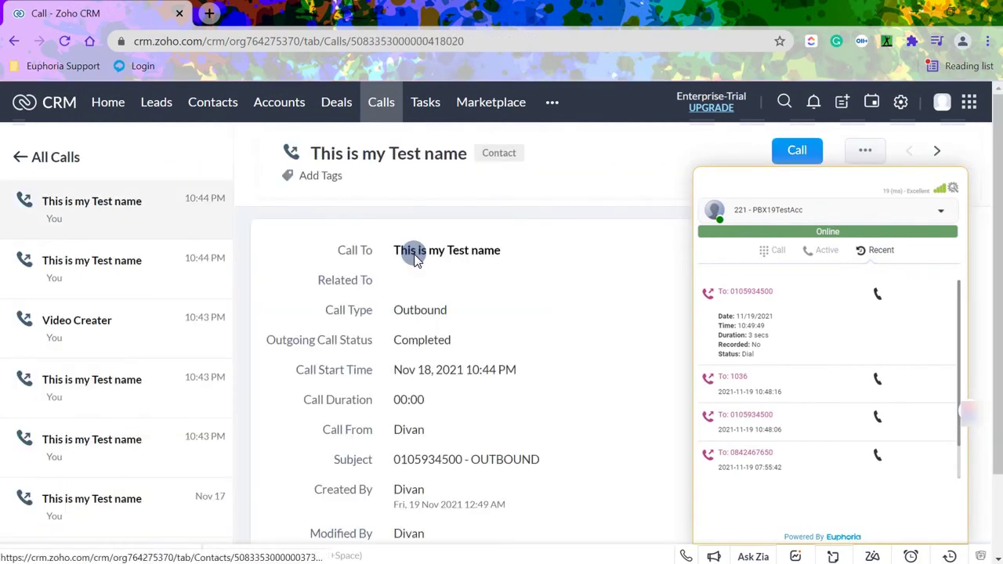
scroll(414, 259, "down", 7)
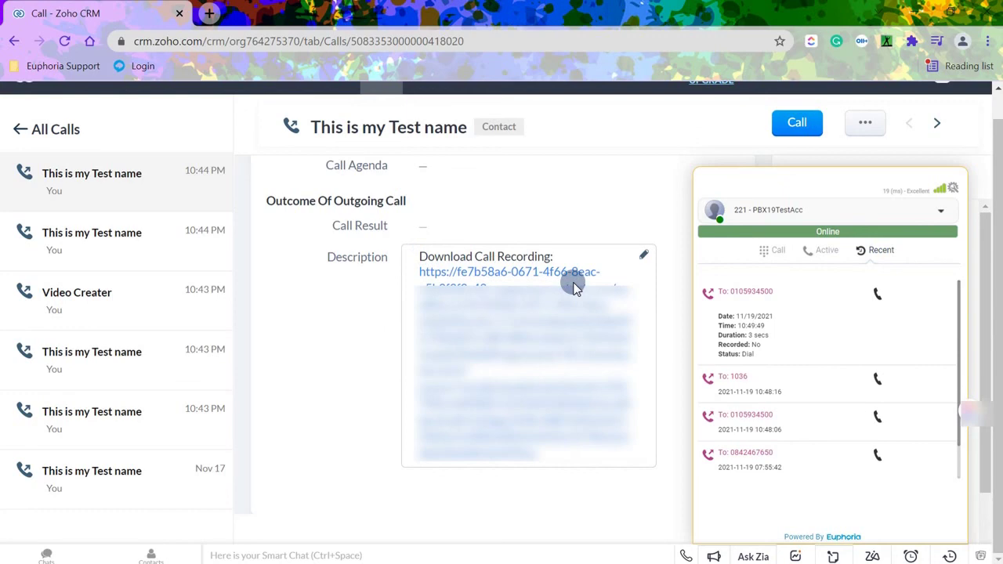
left_click(940, 211)
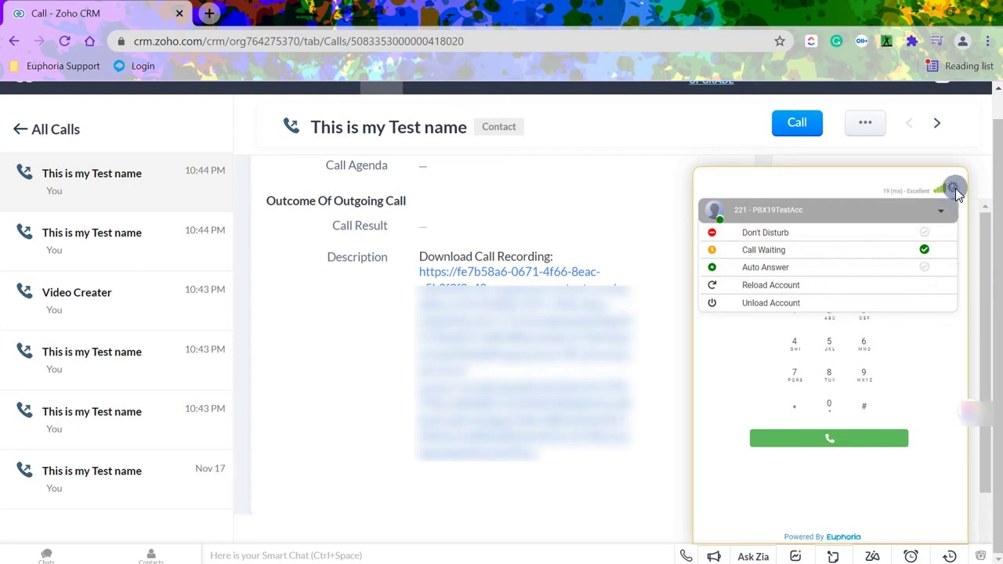
Save the Euphoria softphone settings, keeping Call Waiting on, Auto Register 221 and the External Client engine.
left_click(953, 189)
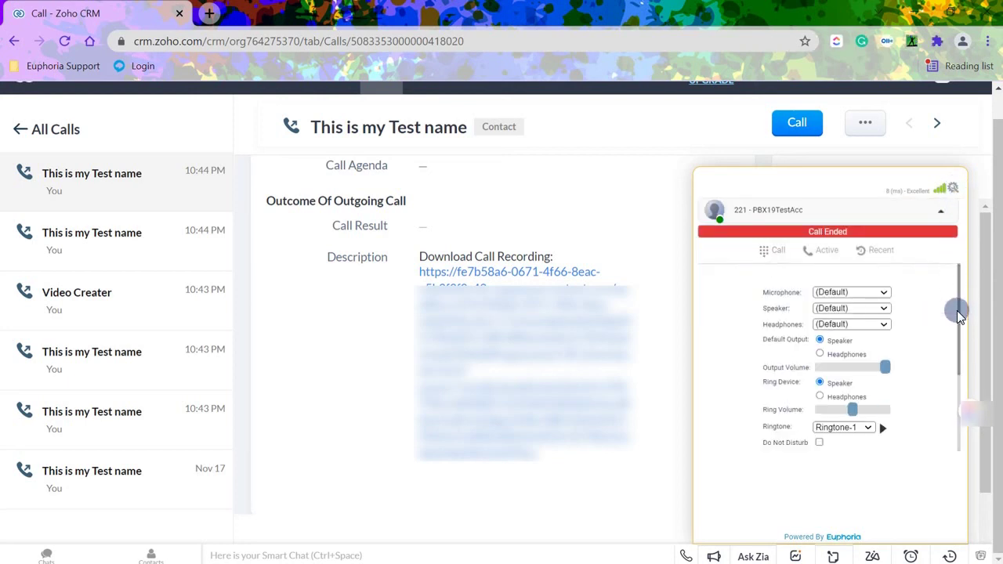
left_click_drag(957, 310, 955, 381)
scroll(955, 382, "down", 2)
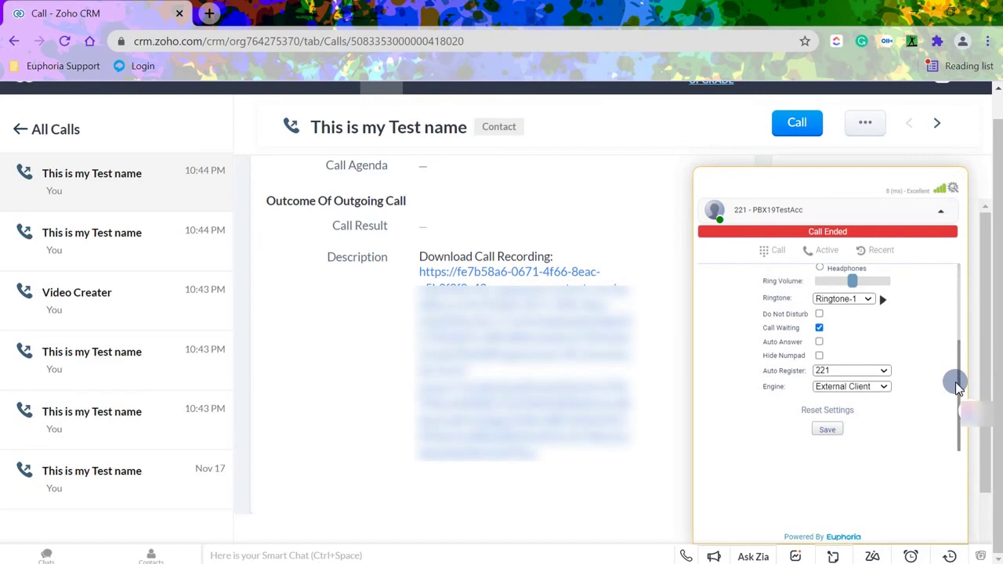
left_click(830, 431)
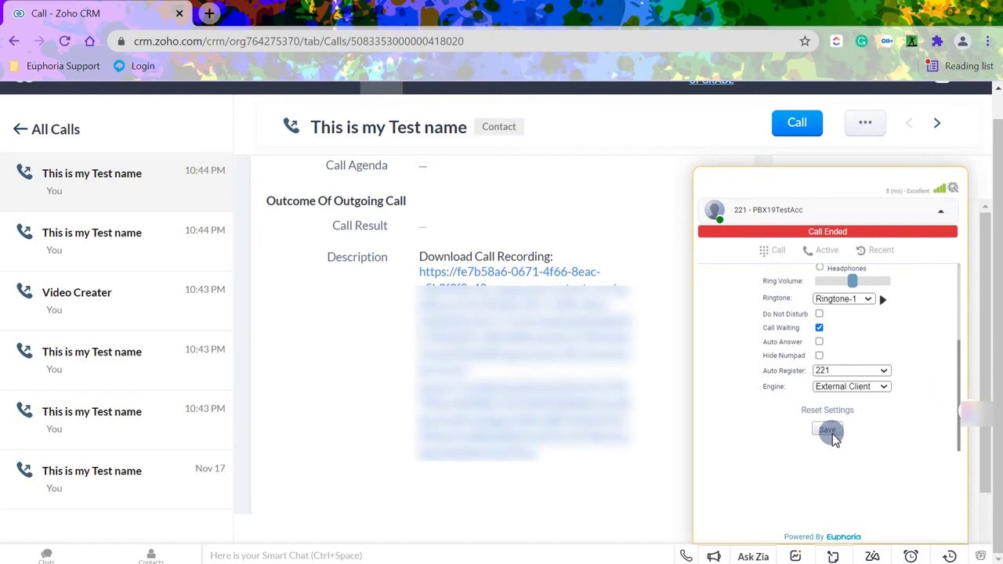